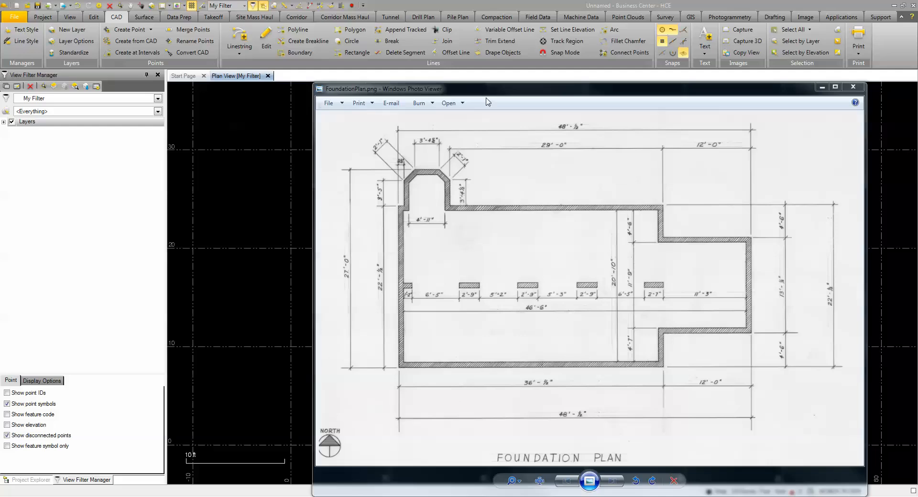
# Move the foundation plan image off the drawing view and start a linestring named Foundation.
pyautogui.moveTo(485, 90); pyautogui.dragTo(917, 84)
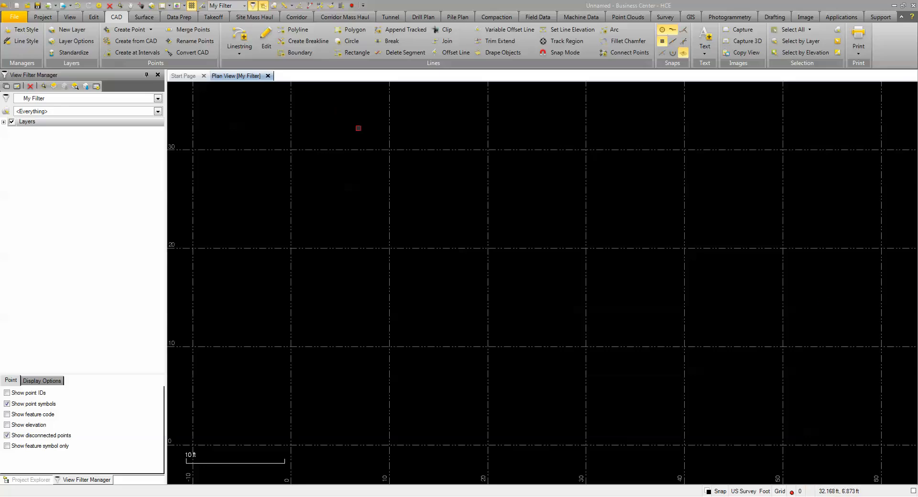
pyautogui.click(237, 31)
pyautogui.write('Foundation')
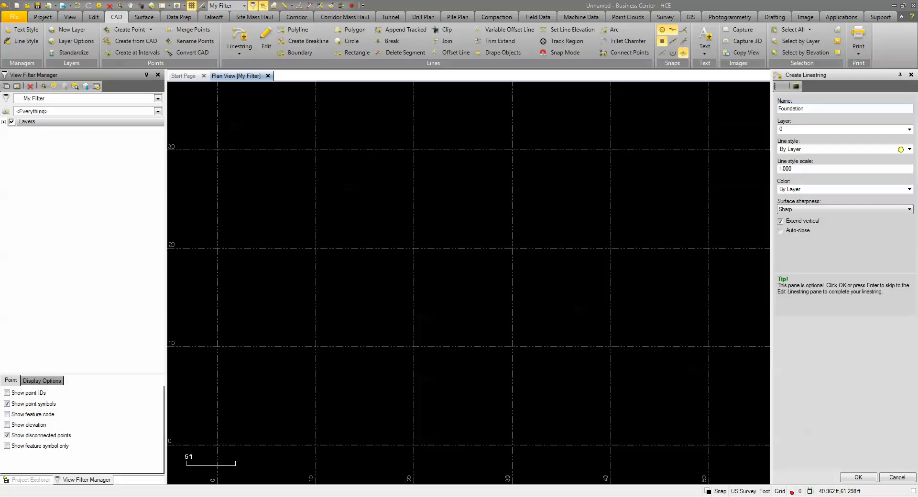
# Create a new layer named Foundation for the linestring and set its color to Green.
pyautogui.click(874, 130)
pyautogui.click(909, 130)
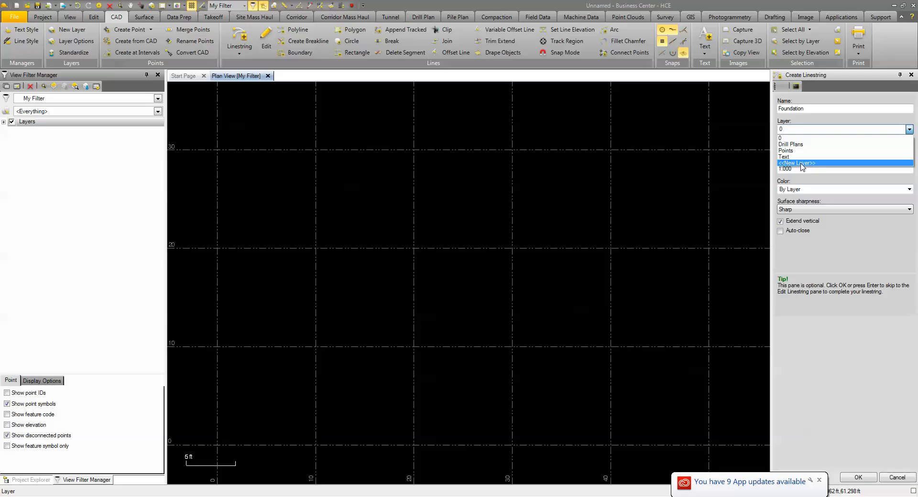
pyautogui.click(802, 164)
pyautogui.write('F')
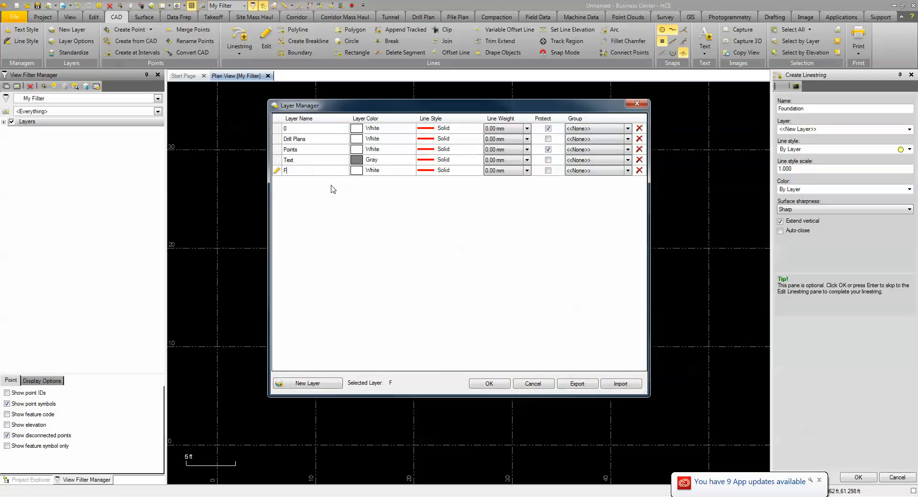
pyautogui.write('oundation')
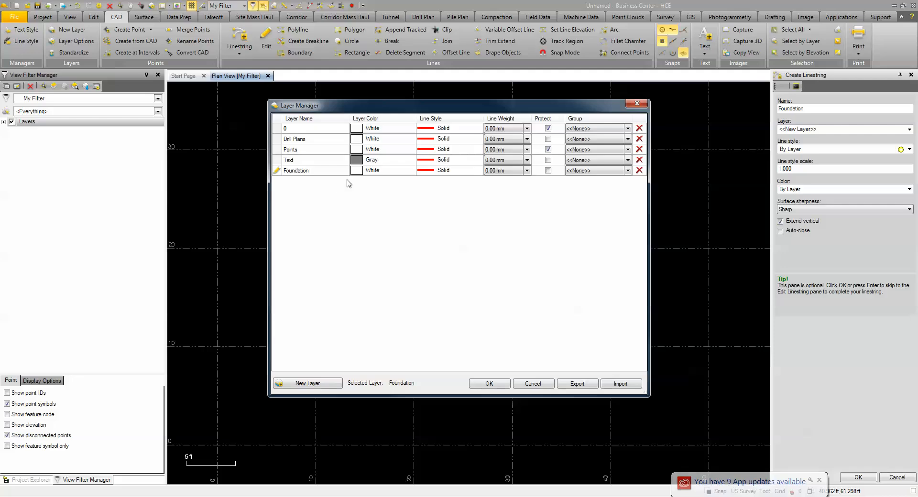
pyautogui.click(402, 174)
pyautogui.click(403, 177)
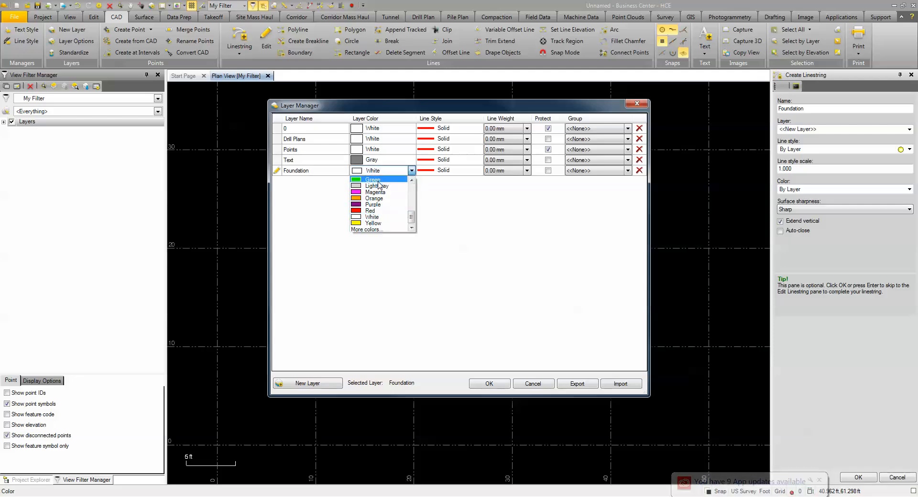
pyautogui.click(392, 181)
# Give the Foundation layer a 0.70 mm line weight, protect it, and apply the layer to the linestring.
pyautogui.click(526, 171)
pyautogui.click(526, 171)
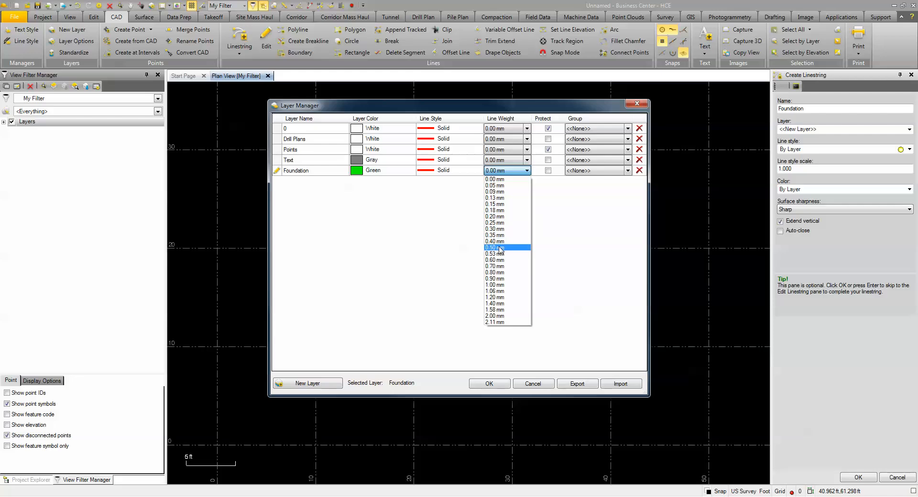
pyautogui.click(497, 266)
pyautogui.click(548, 171)
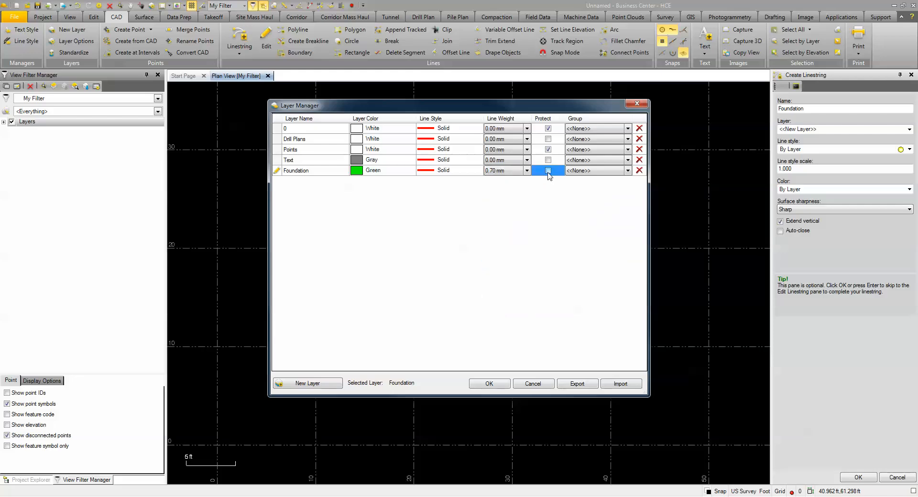
pyautogui.click(489, 385)
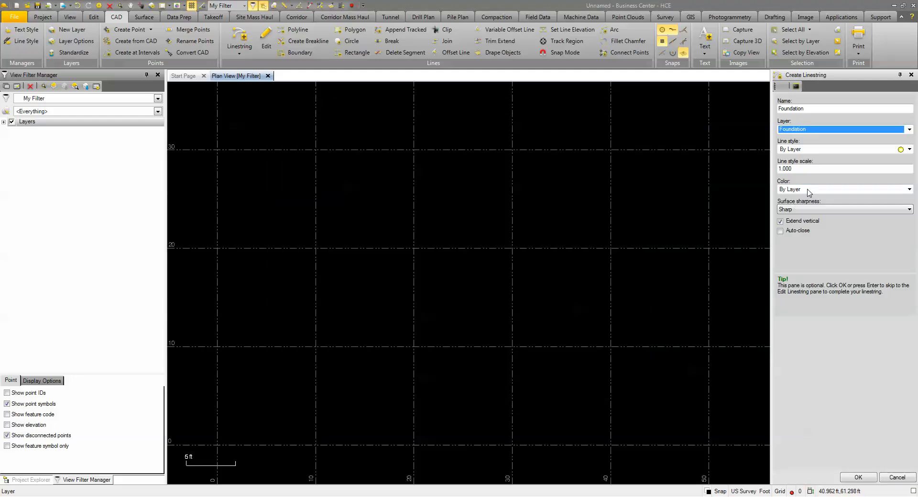
# Save the linestring's start point at coordinate 0,0 with an elevation of 100.
pyautogui.press('Return')
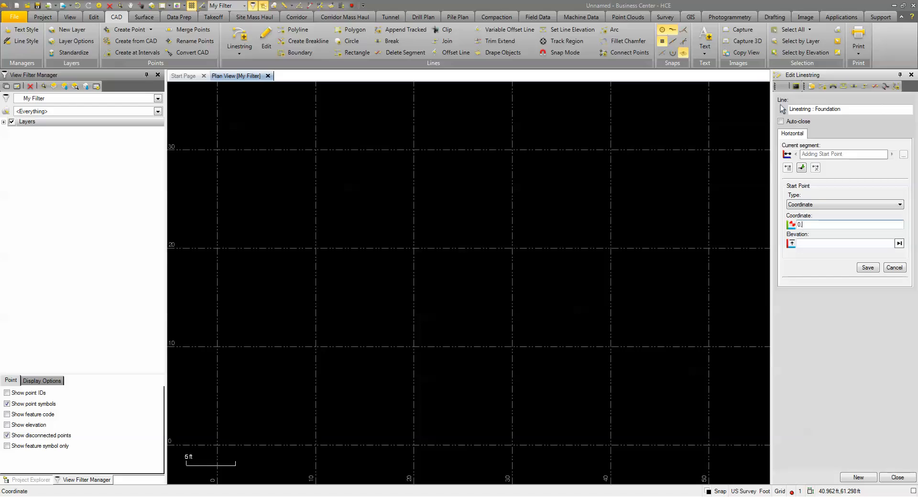
pyautogui.click(820, 241)
pyautogui.write('100')
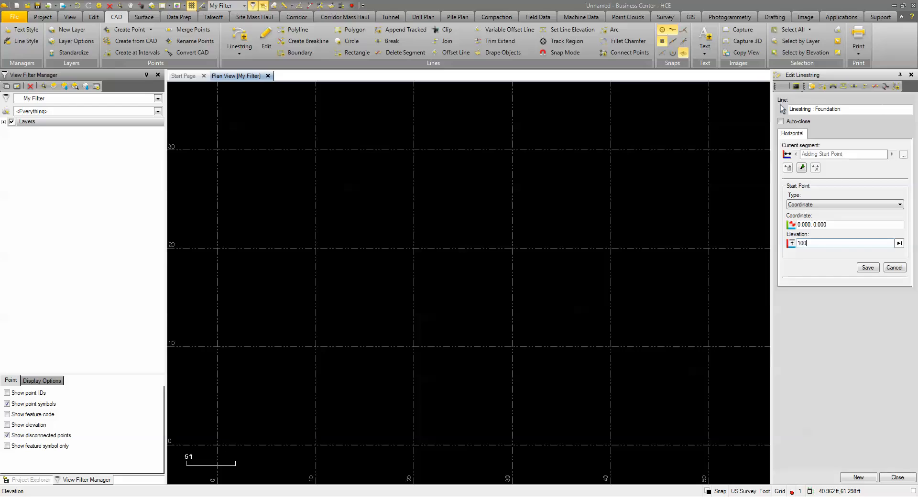
pyautogui.click(868, 267)
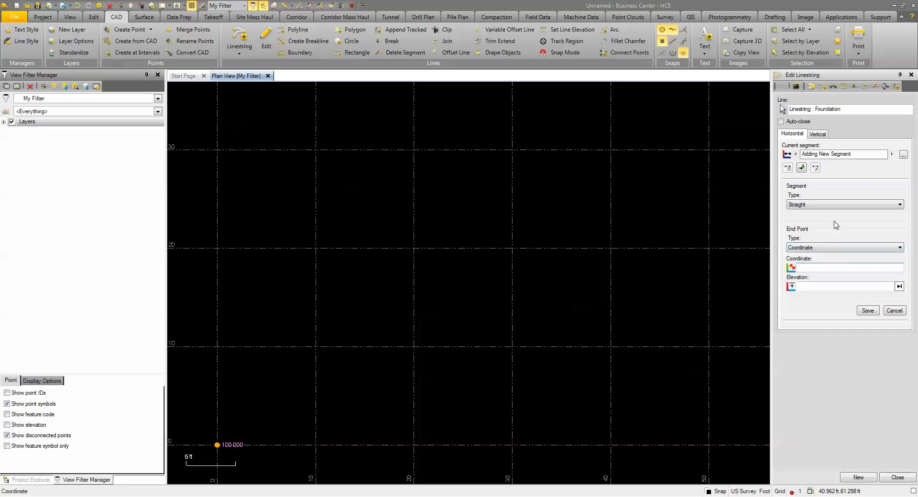
# Add a Deflection segment from the start point with a specified angle of 0 and a length of 36'.5".
pyautogui.click(813, 205)
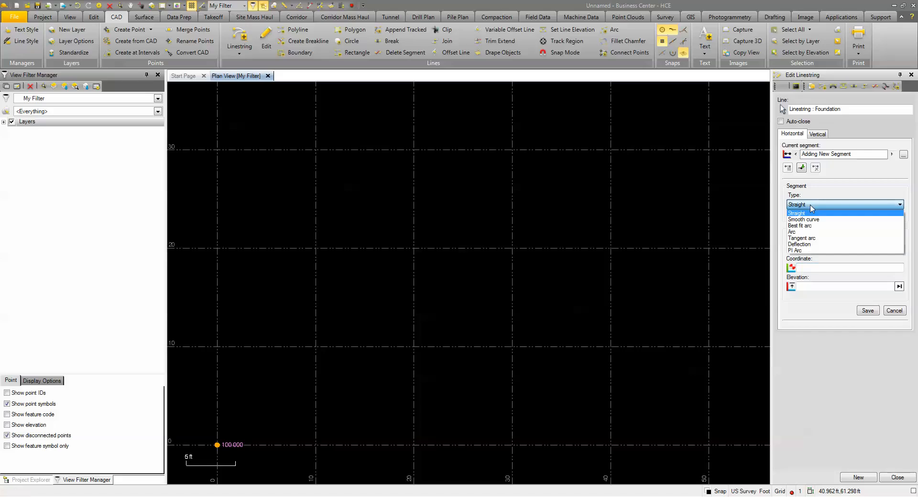
pyautogui.click(809, 245)
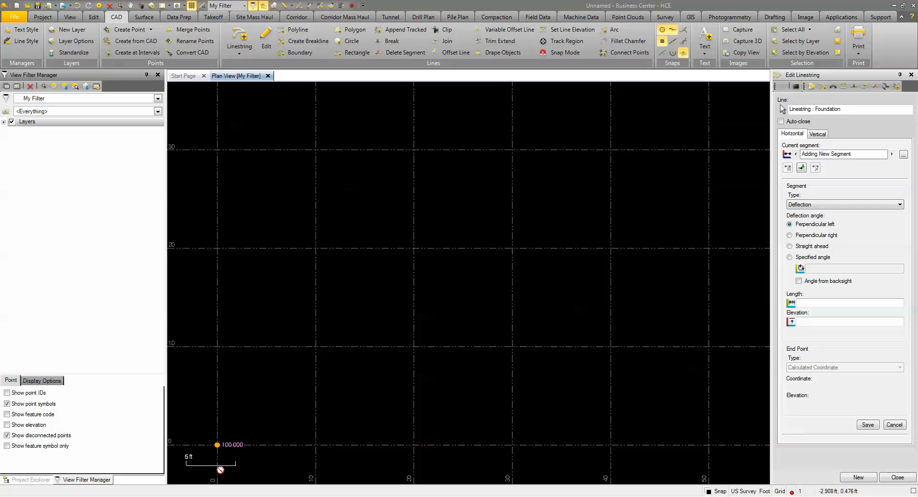
pyautogui.moveTo(266, 422); pyautogui.dragTo(410, 266, button='middle')
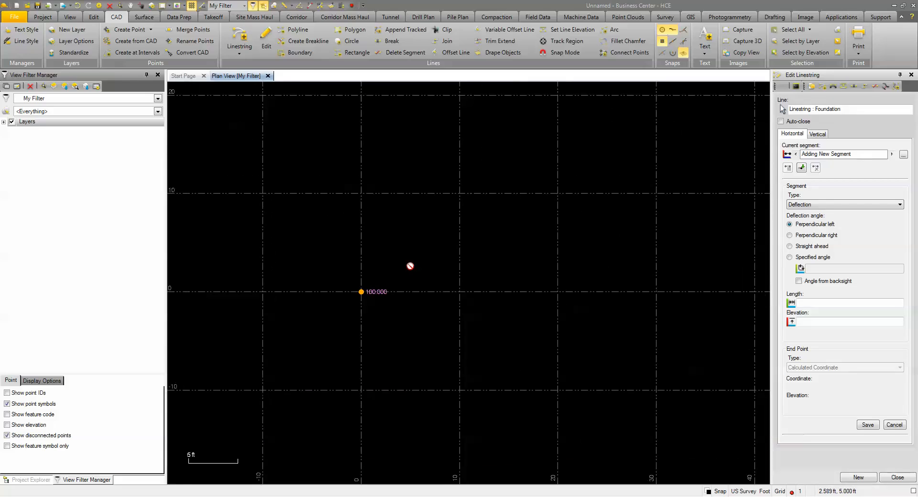
pyautogui.click(790, 258)
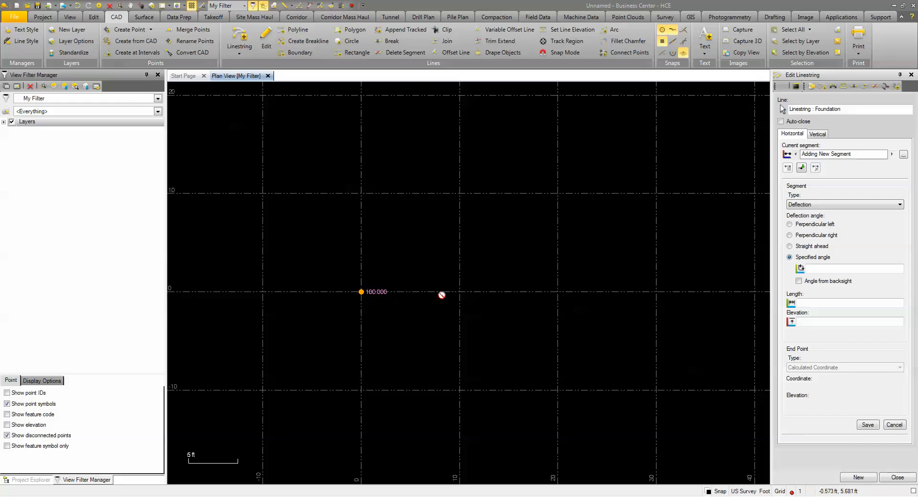
pyautogui.click(819, 270)
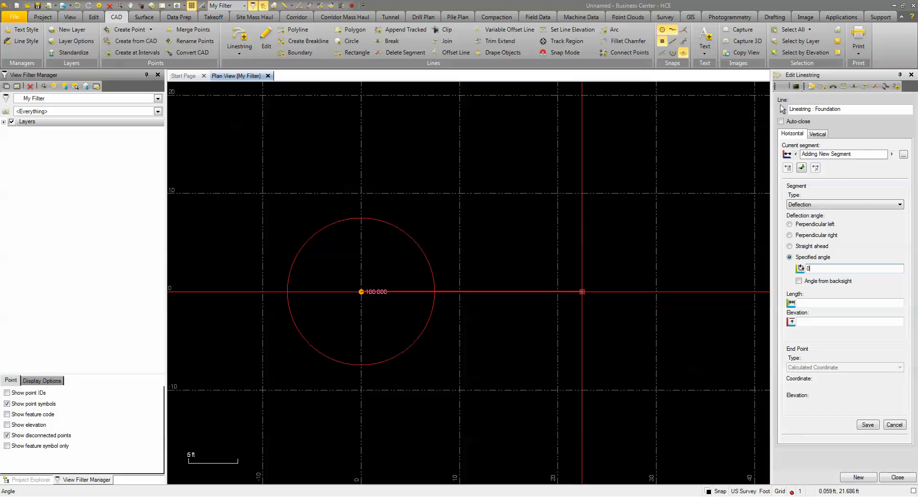
pyautogui.click(824, 304)
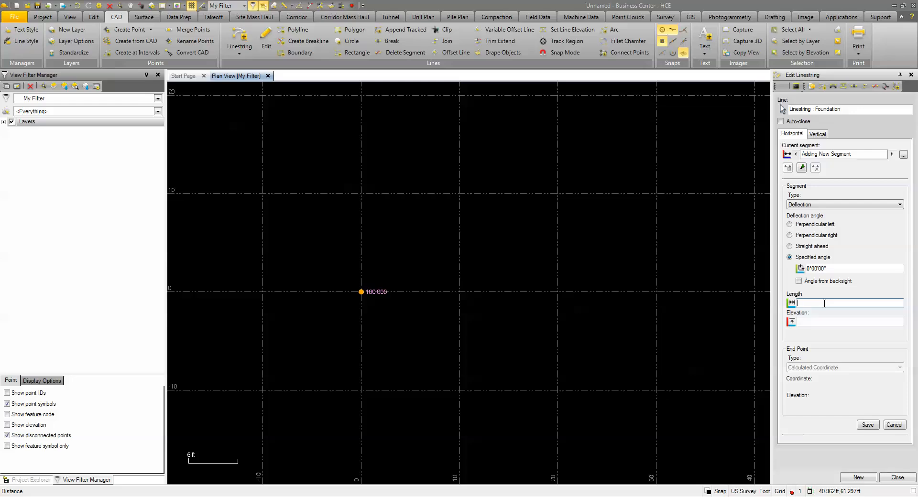
pyautogui.write('36')
pyautogui.write("'.5")
pyautogui.press('Tab')
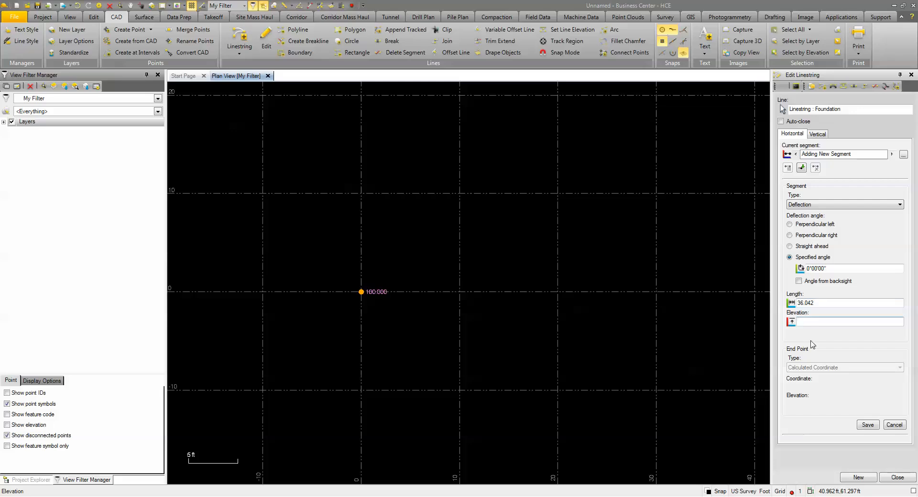
pyautogui.click(869, 425)
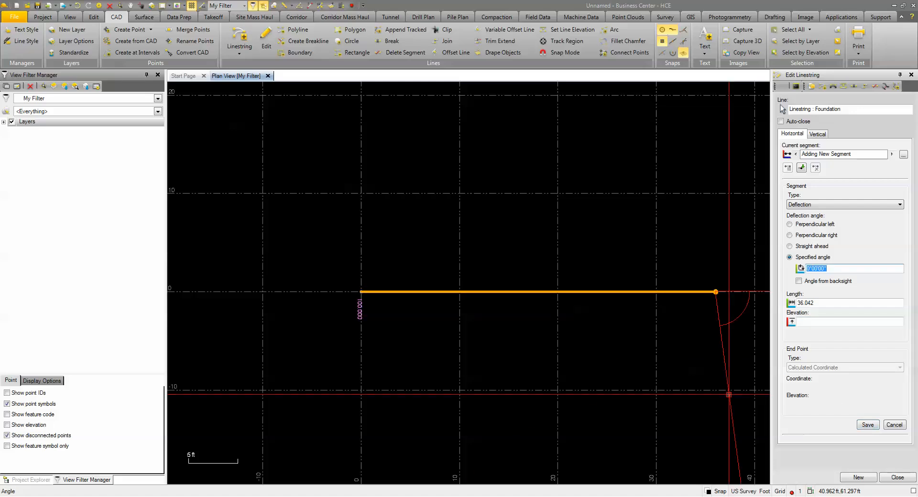
# Add a perpendicular left deflection segment 4'6" long at the end of the first wall line.
pyautogui.scroll(-2, 625, 344)
pyautogui.moveTo(635, 332); pyautogui.dragTo(544, 396, button='middle')
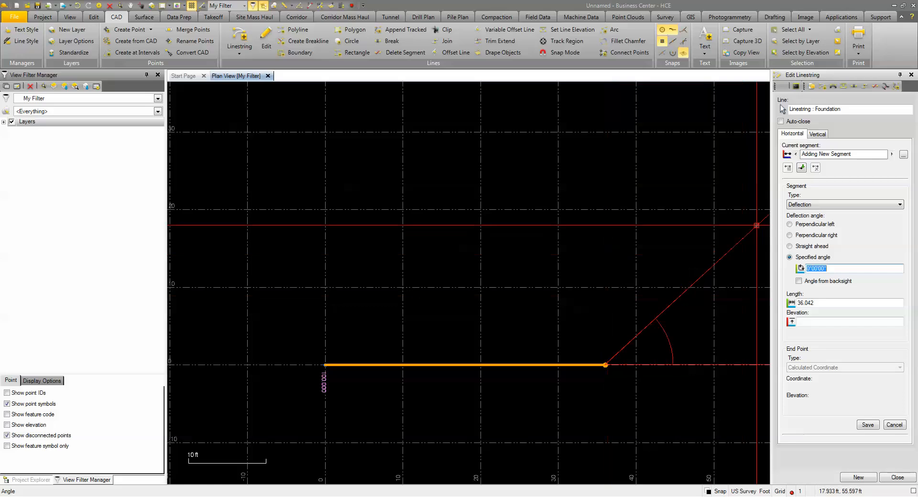
pyautogui.click(789, 225)
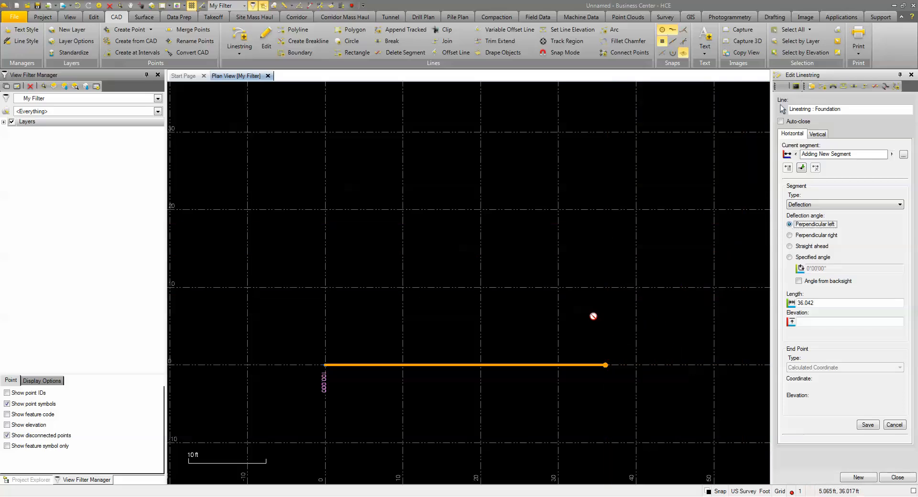
pyautogui.click(813, 304)
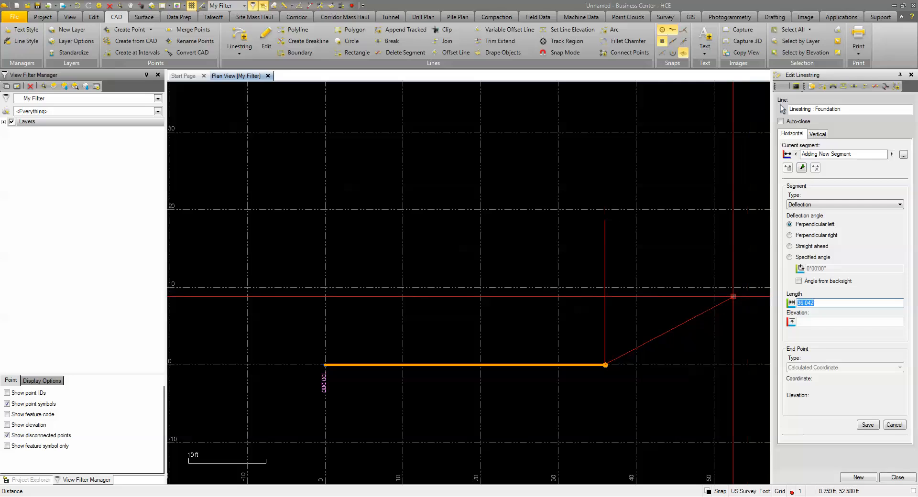
pyautogui.write('4\'6"')
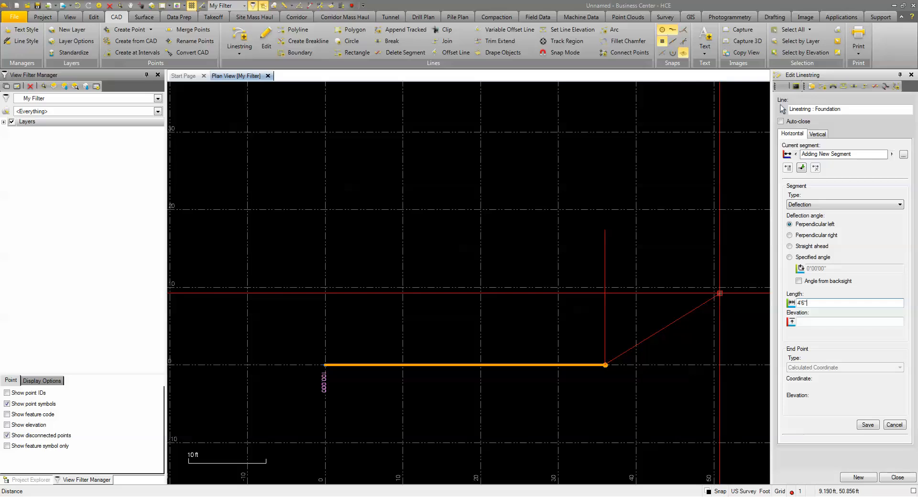
pyautogui.press('Return')
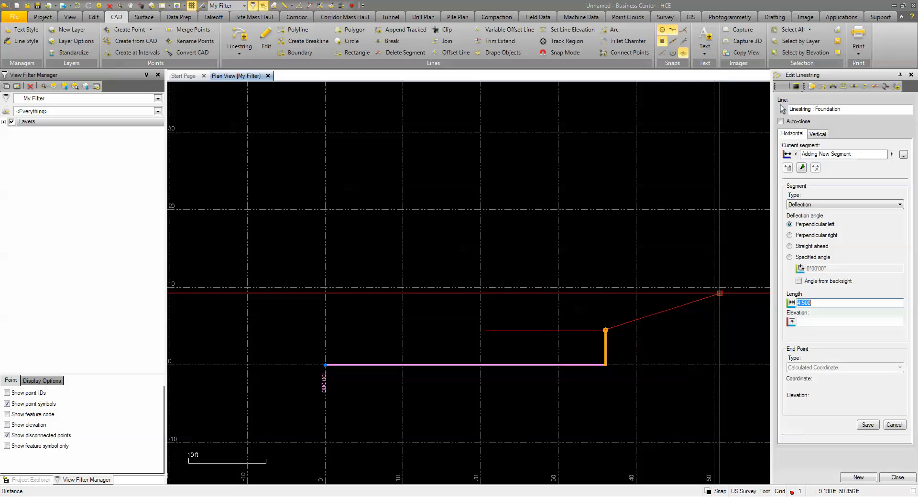
# Add a perpendicular right deflection segment with a length of 12 ft.
pyautogui.click(790, 236)
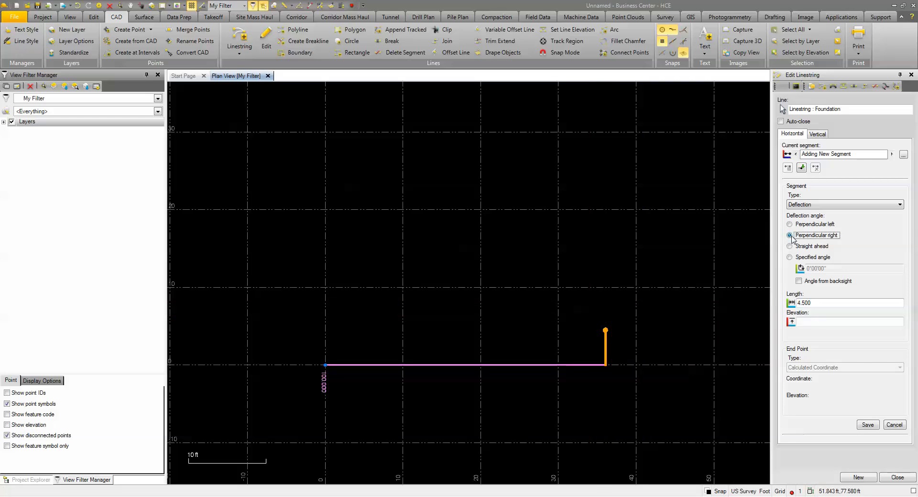
pyautogui.click(823, 302)
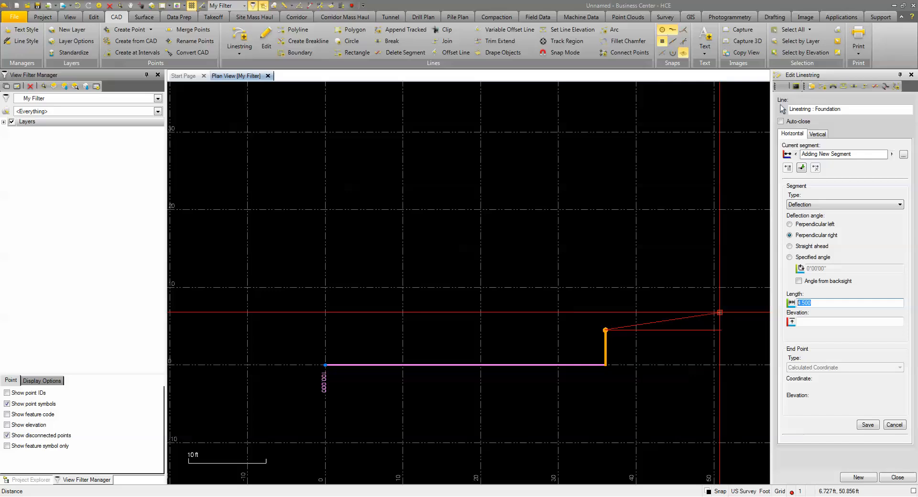
pyautogui.write('12')
pyautogui.press('Return')
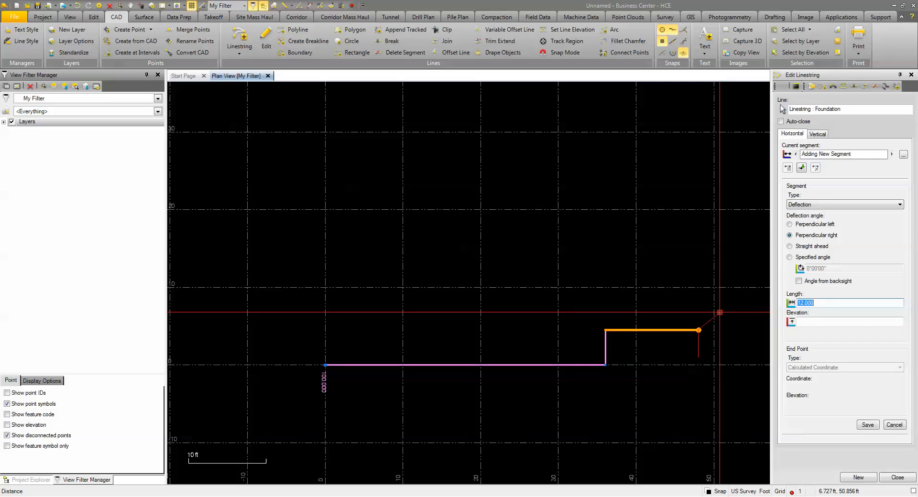
# Add two successive perpendicular left deflection segments, the first 13'.5" long and the second 12 ft long.
pyautogui.click(790, 225)
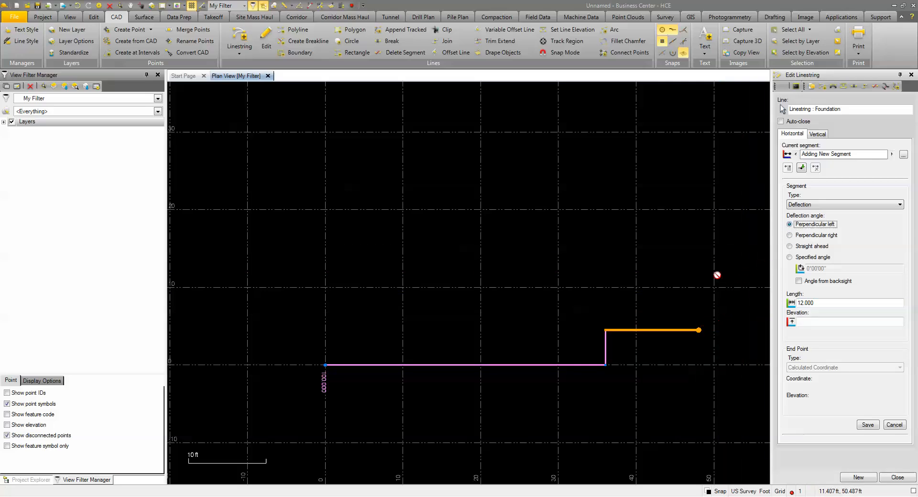
pyautogui.click(828, 303)
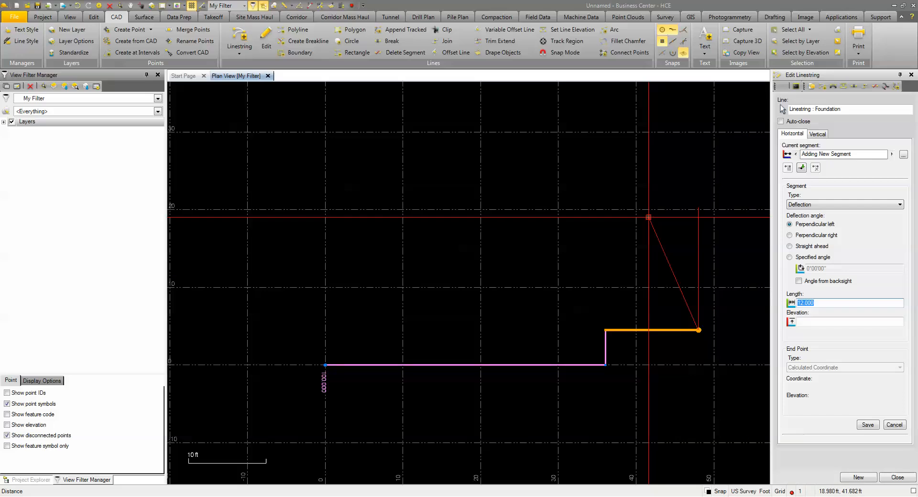
pyautogui.write('13')
pyautogui.write("'.5")
pyautogui.press('Return')
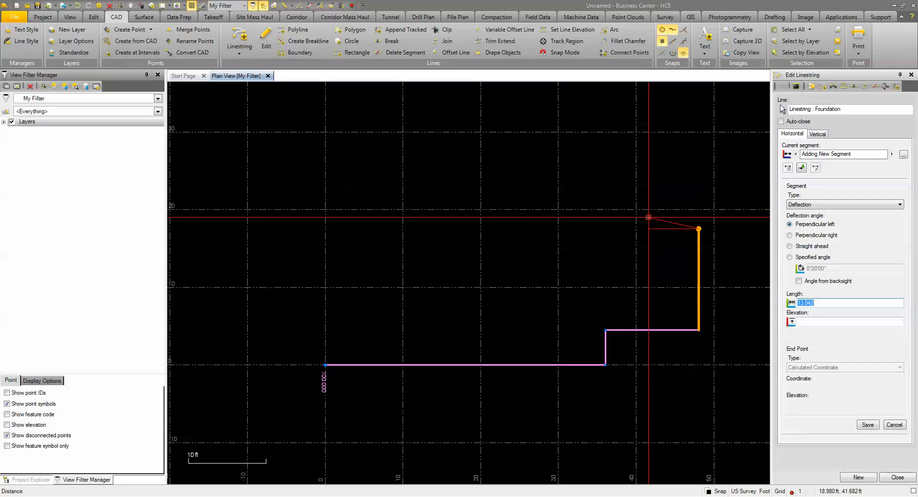
pyautogui.write('12')
pyautogui.press('Return')
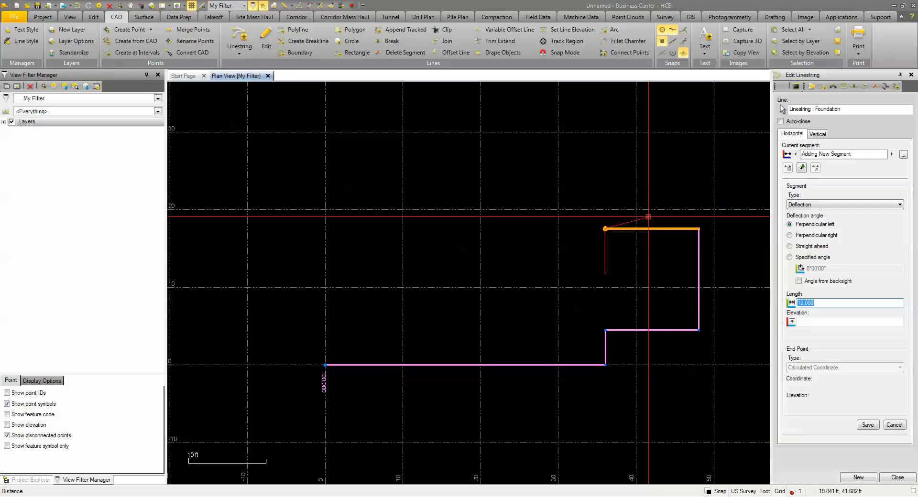
pyautogui.click(790, 236)
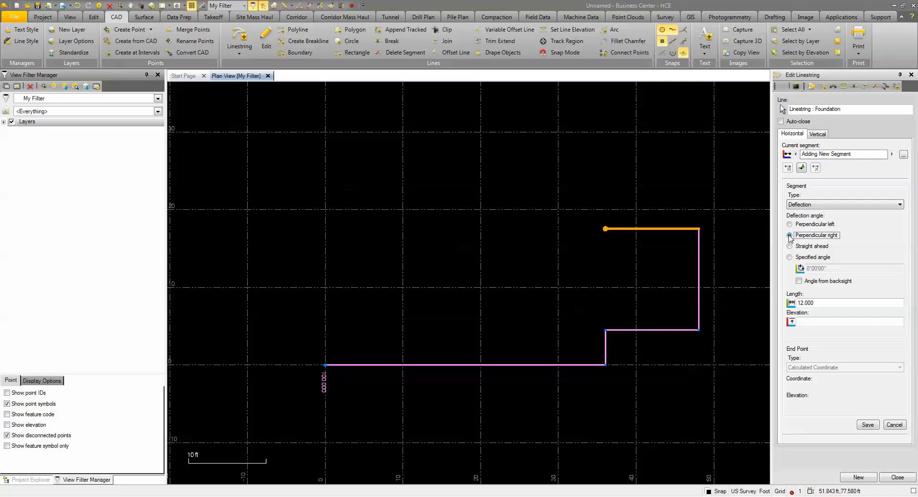
pyautogui.press('Return')
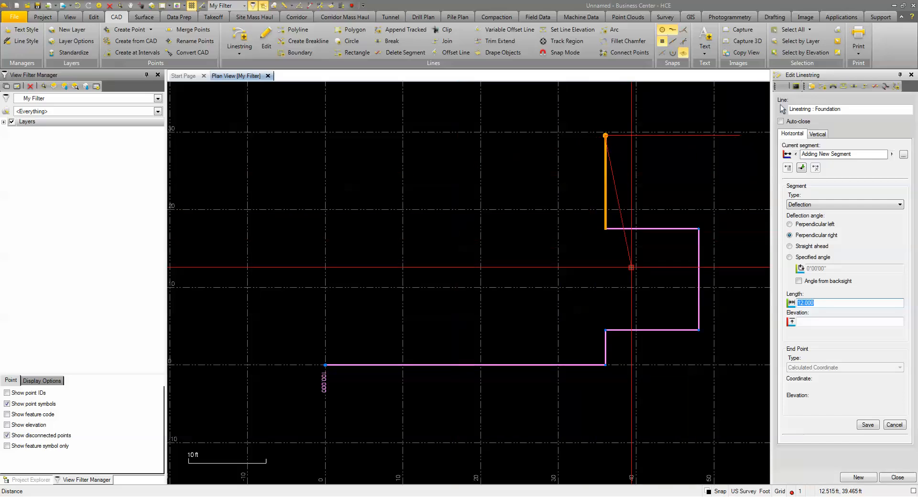
pyautogui.press('Escape')
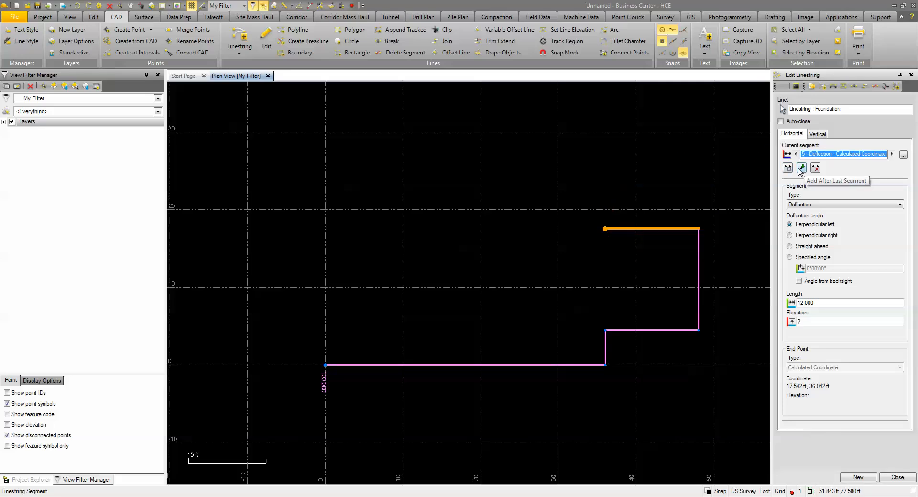
# Append a perpendicular right deflection segment 4'6" long after the last 12 ft segment.
pyautogui.click(801, 167)
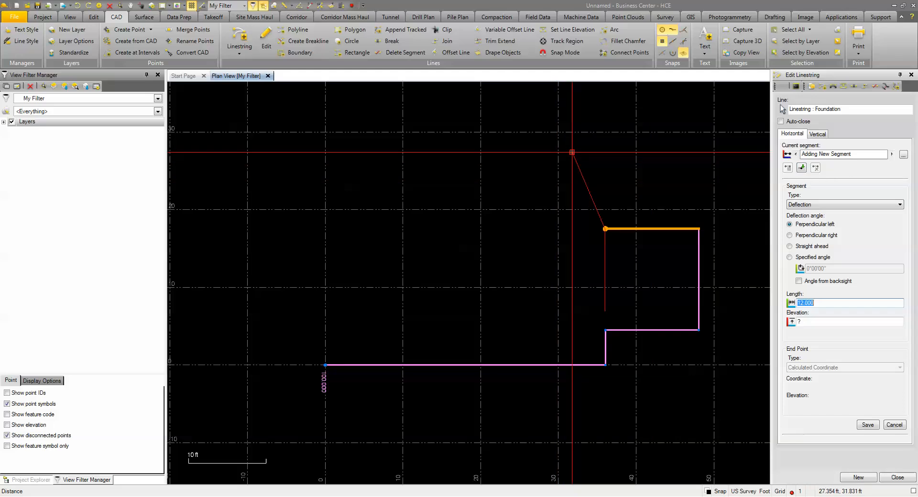
pyautogui.click(790, 236)
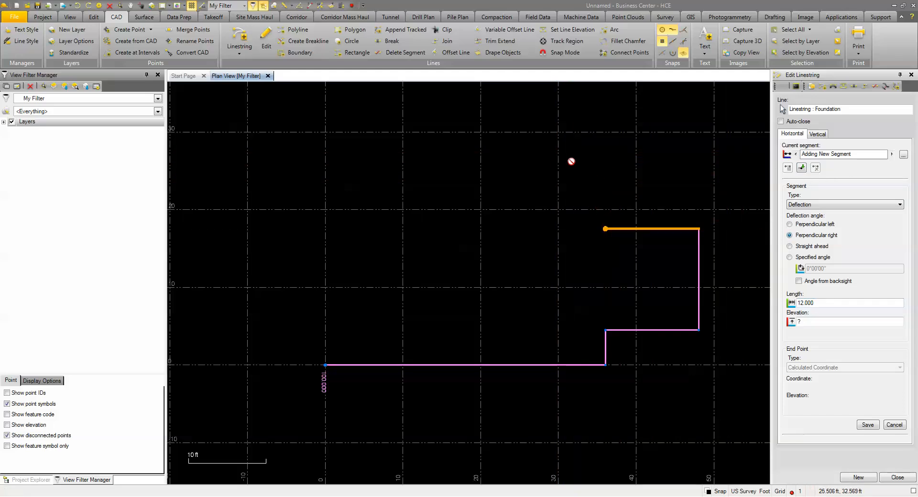
pyautogui.click(824, 304)
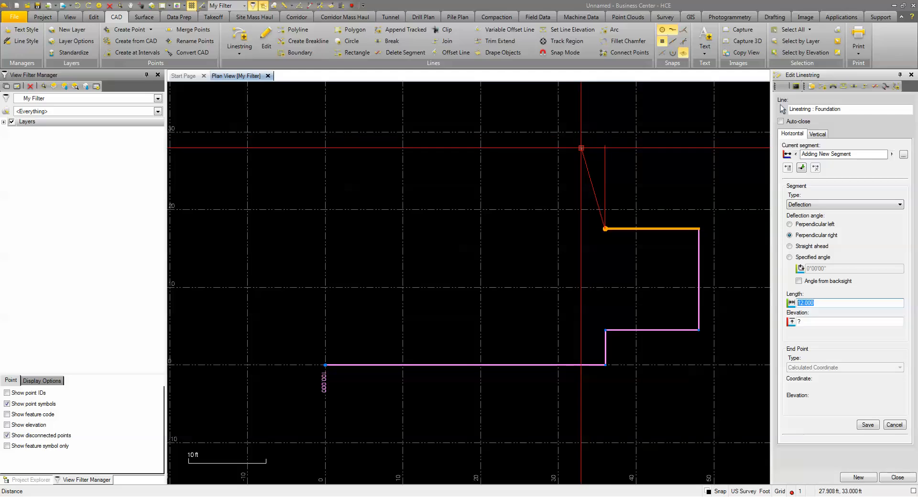
pyautogui.write("4'6")
pyautogui.press('Return')
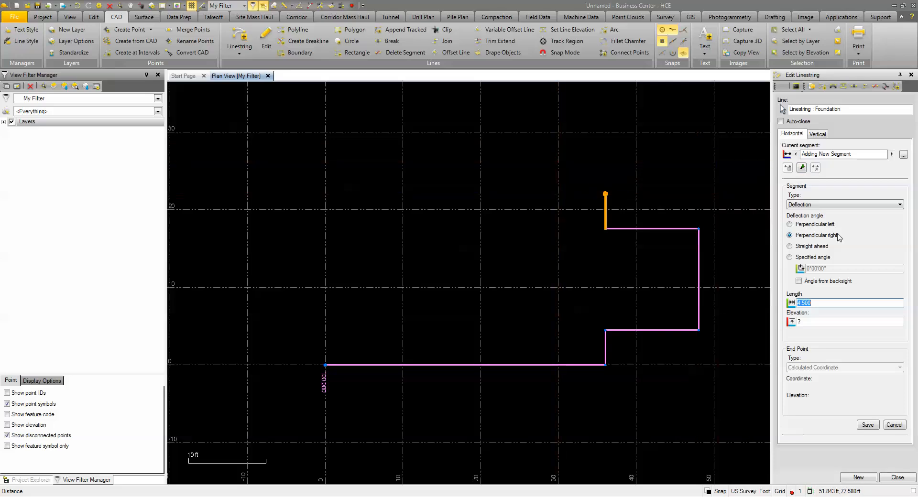
# Add a perpendicular left deflection segment 29 ft long, and undo the accidental duplicate segment after it.
pyautogui.click(795, 225)
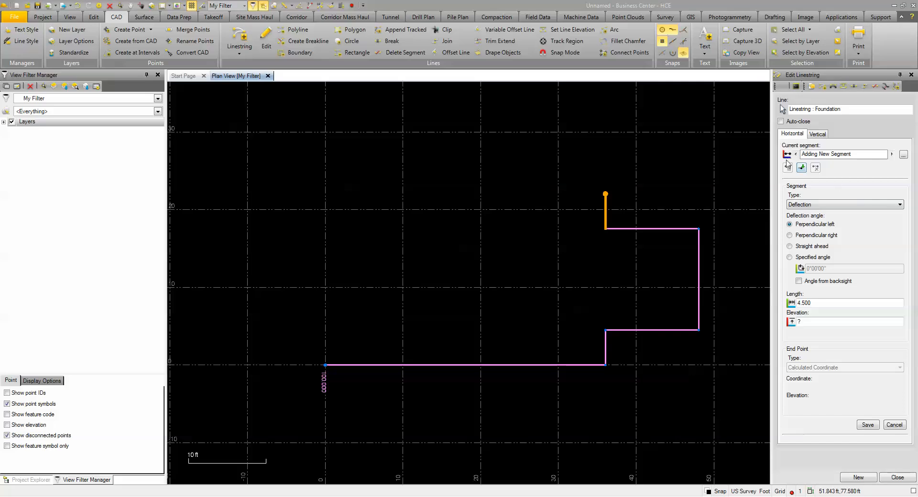
pyautogui.moveTo(826, 305); pyautogui.dragTo(777, 311)
pyautogui.write('29')
pyautogui.press('Return')
pyautogui.press('Return')
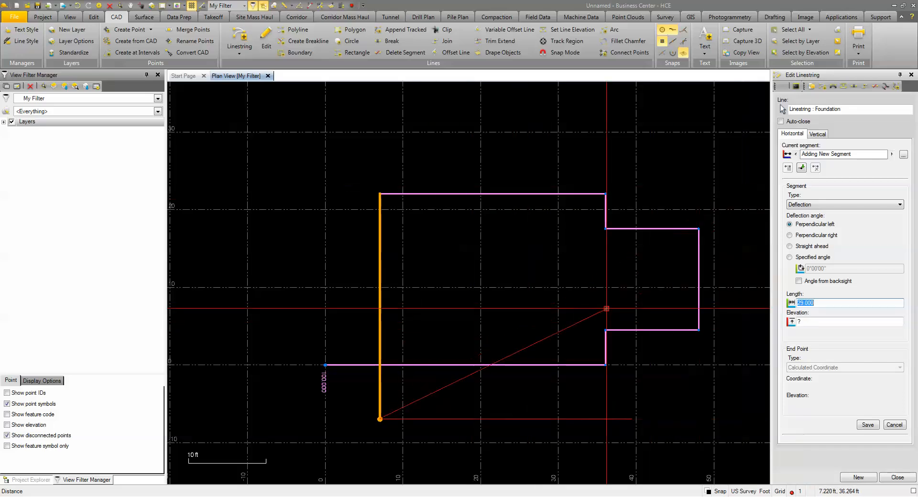
pyautogui.hotkey('ctrl', 'z')
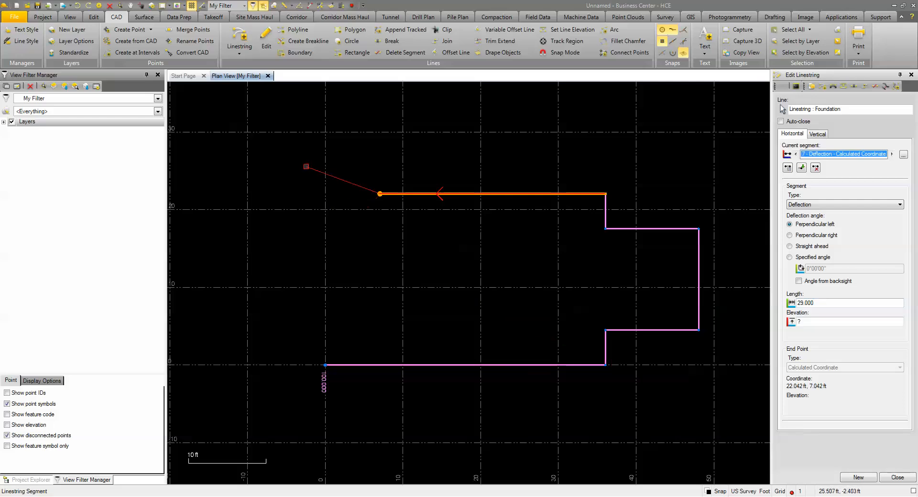
# Append a perpendicular right deflection segment 3'4.5" long at the end of the 29 ft wall.
pyautogui.click(801, 167)
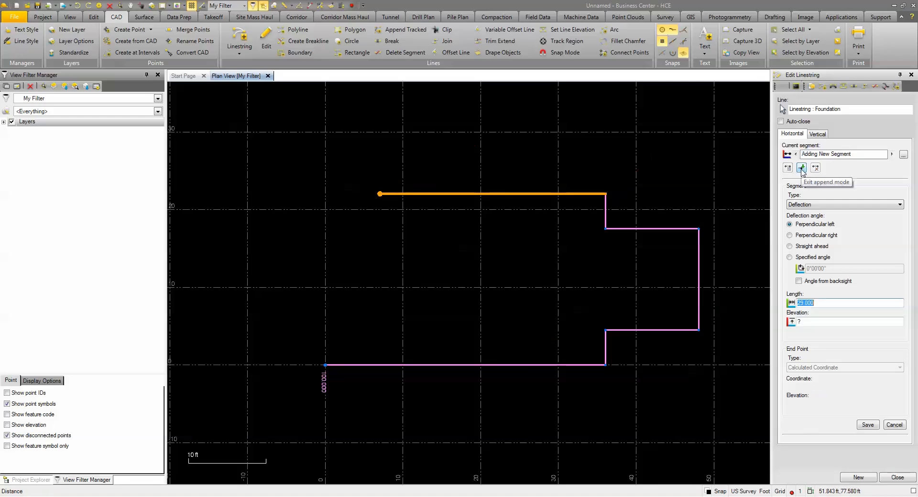
pyautogui.click(789, 235)
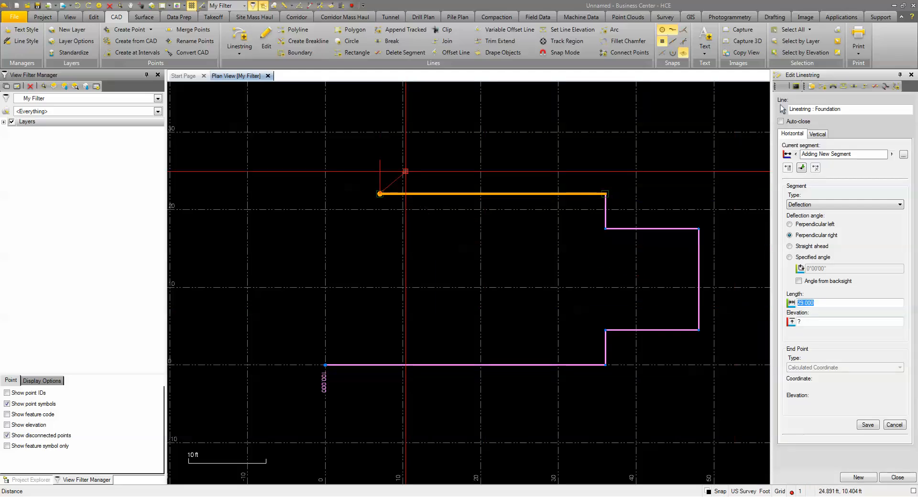
pyautogui.write('3\'4.5"')
pyautogui.press('Return')
pyautogui.moveTo(285, 156); pyautogui.dragTo(347, 196, button='middle')
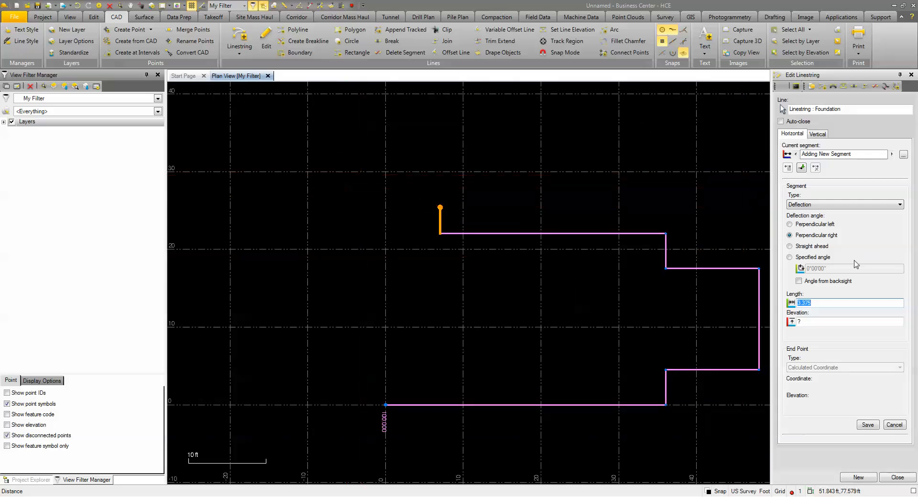
# Add the bay's first angled deflection segment with a specified angle of -45 and a length of 2'1".
pyautogui.click(796, 259)
pyautogui.click(816, 269)
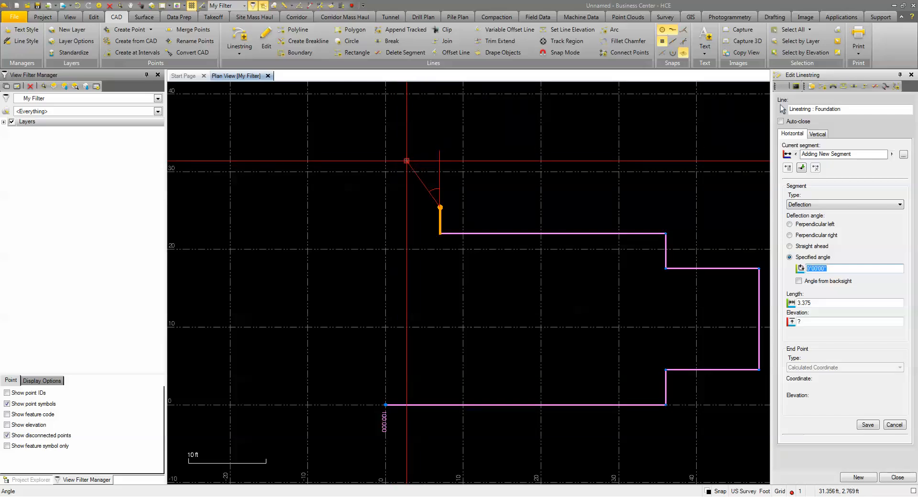
pyautogui.write('-45')
pyautogui.press('Tab')
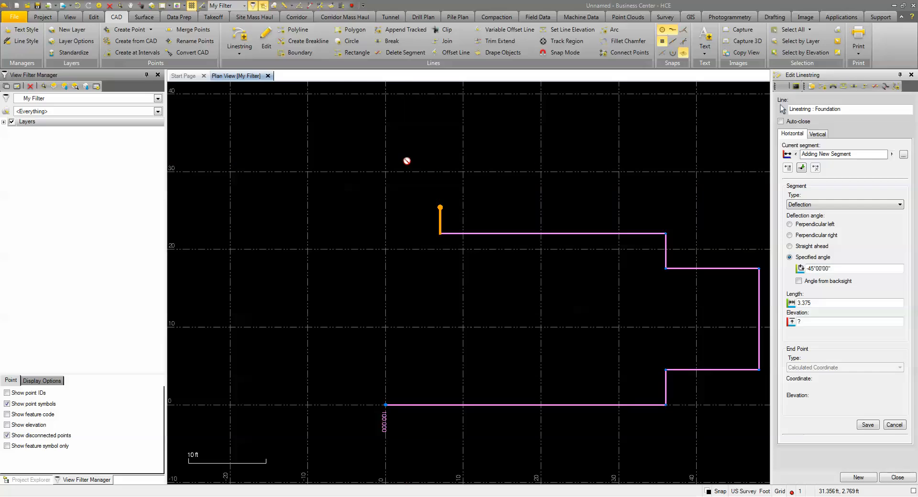
pyautogui.moveTo(815, 303); pyautogui.dragTo(795, 304)
pyautogui.write('2.083')
pyautogui.press('Return')
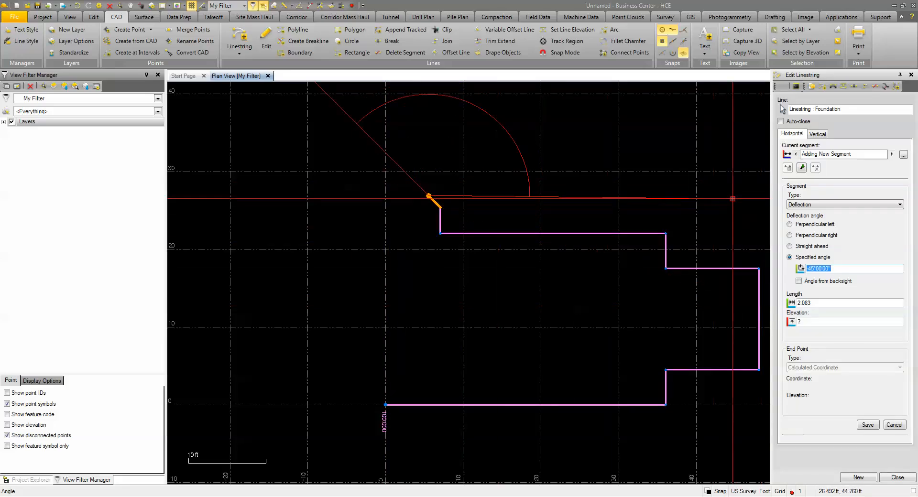
# Add the bay's outer wall as a deflection segment at a specified angle of -45 with a length of 3'4.5".
pyautogui.write('-45')
pyautogui.press('Tab')
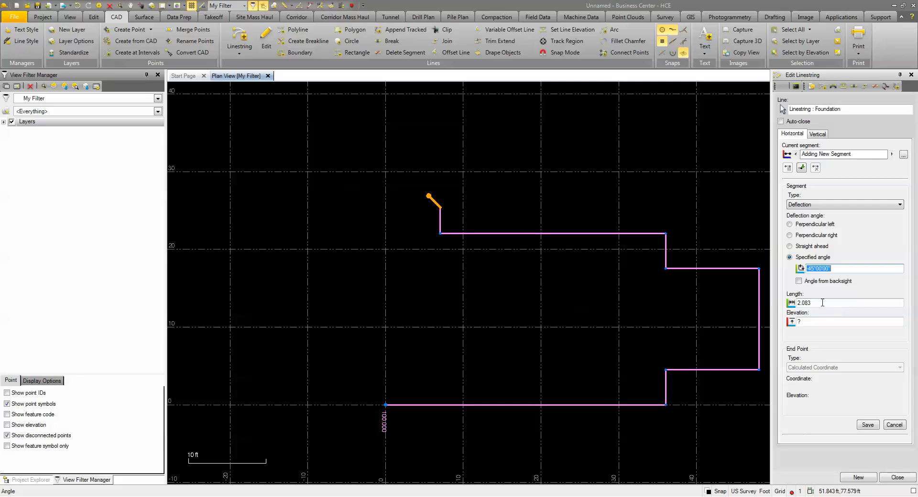
pyautogui.write('3')
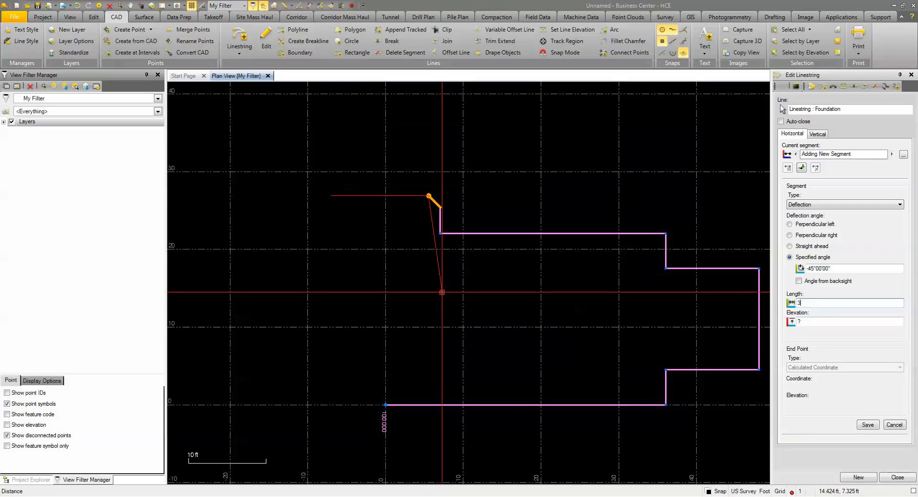
pyautogui.write("'4.5")
pyautogui.press('Return')
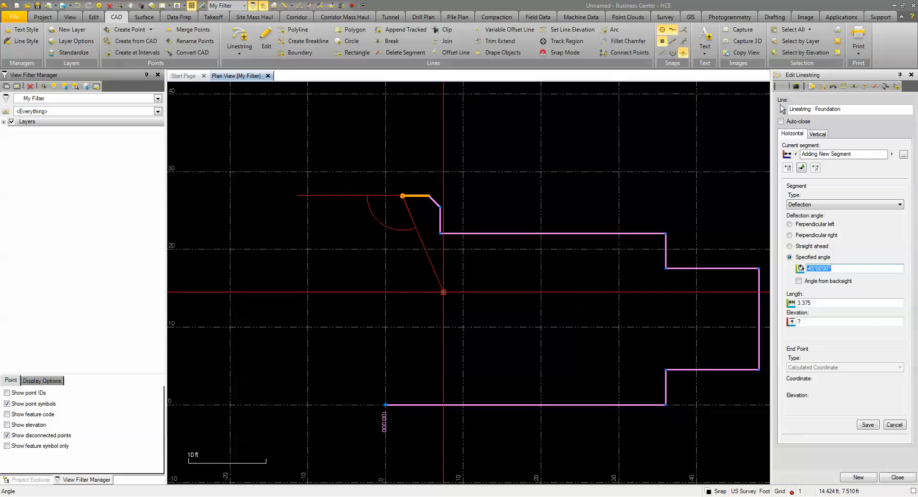
# Add the bay's second angled wall with a specified deflection angle of -45 and a length of 2'1".
pyautogui.write('-45')
pyautogui.press('Tab')
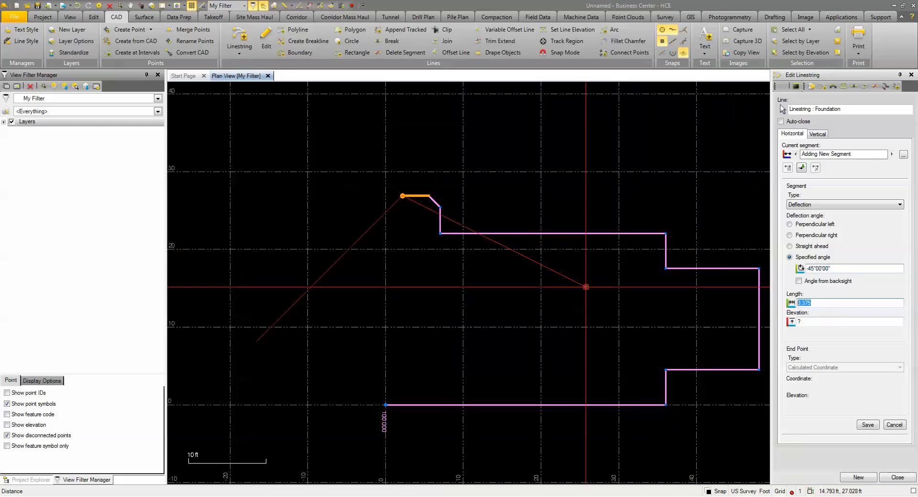
pyautogui.write('2\'1"')
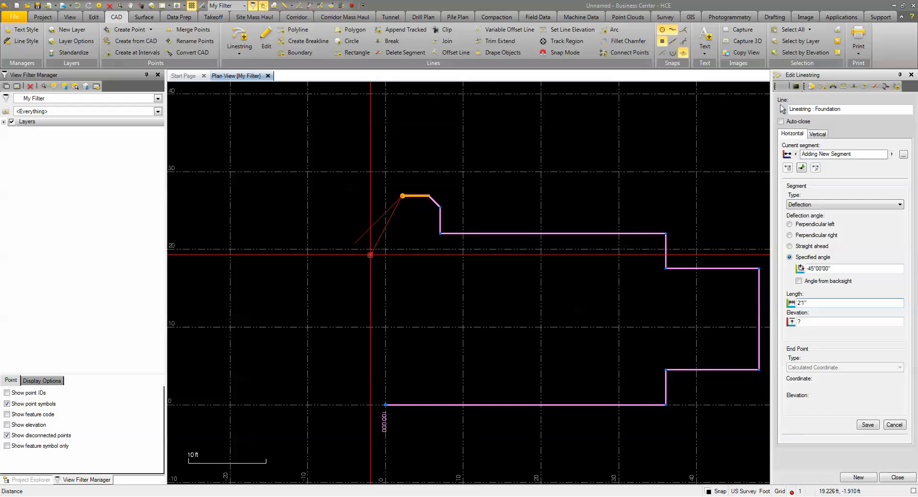
pyautogui.press('Return')
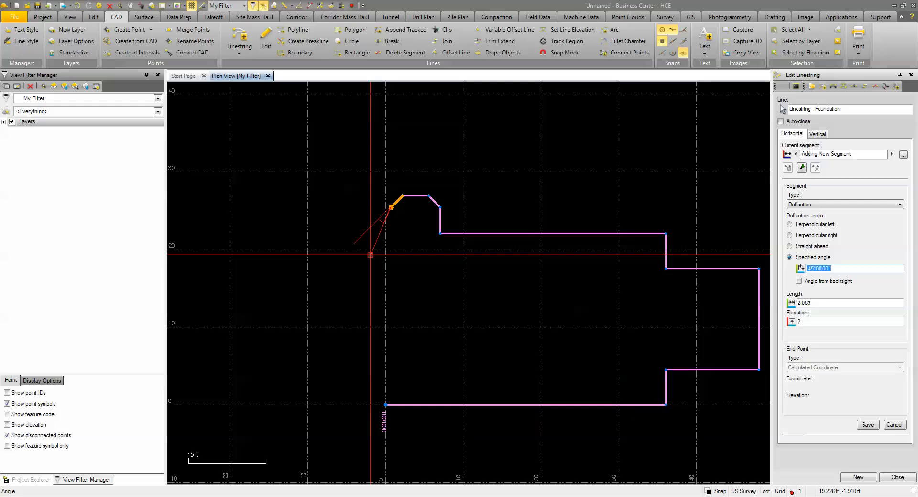
pyautogui.write('3')
pyautogui.write('"5')
pyautogui.press('BackSpace')
pyautogui.press('BackSpace')
pyautogui.press('BackSpace')
pyautogui.press('BackSpace')
pyautogui.write("3'5")
# Add the bay's closing side wall with a specified deflection angle of -45 and a length of 3'5".
pyautogui.moveTo(826, 270); pyautogui.dragTo(781, 275)
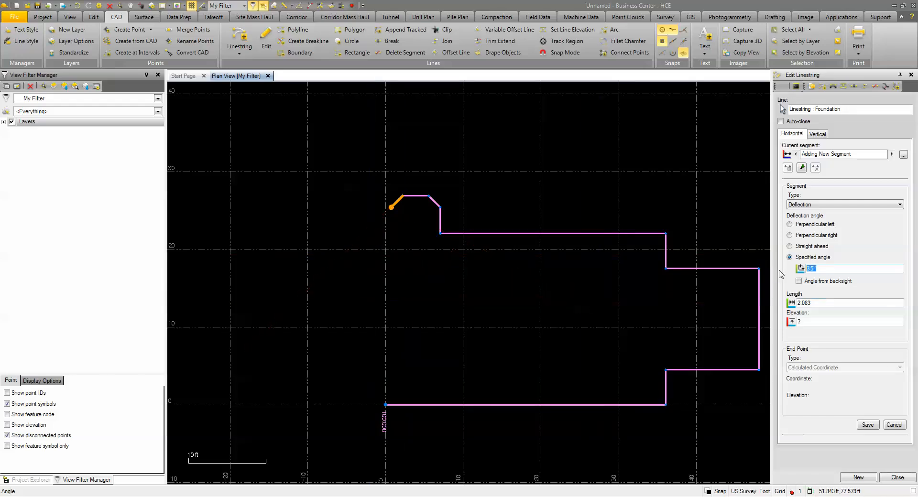
pyautogui.write('-45')
pyautogui.press('Tab')
pyautogui.write('3')
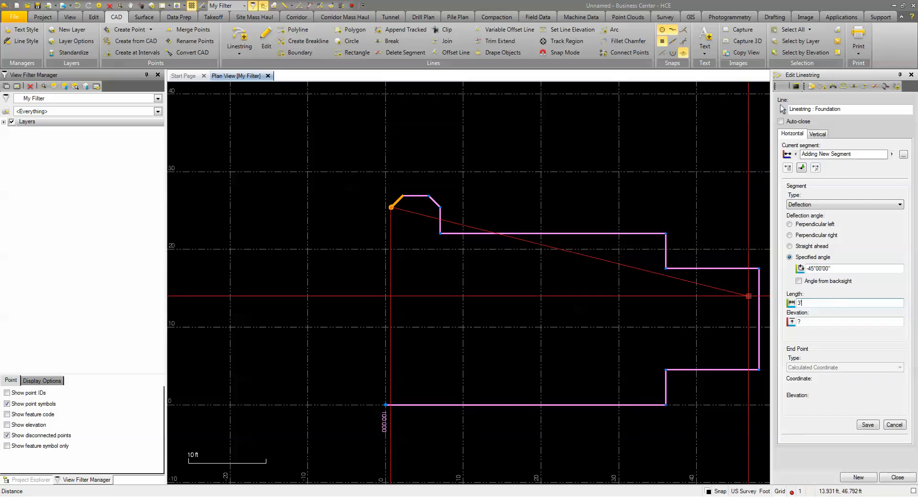
pyautogui.write("'5")
pyautogui.press('Return')
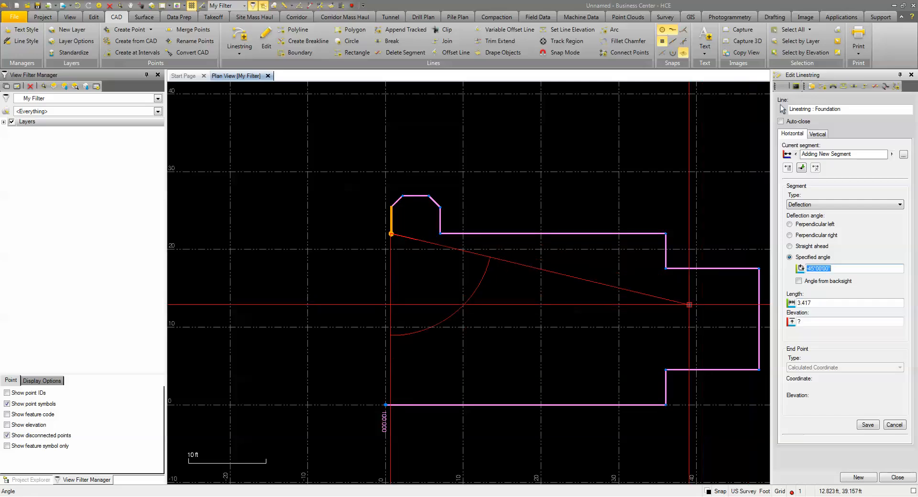
# Add a perpendicular right deflection segment 9.5" long at the end of the bay.
pyautogui.click(790, 235)
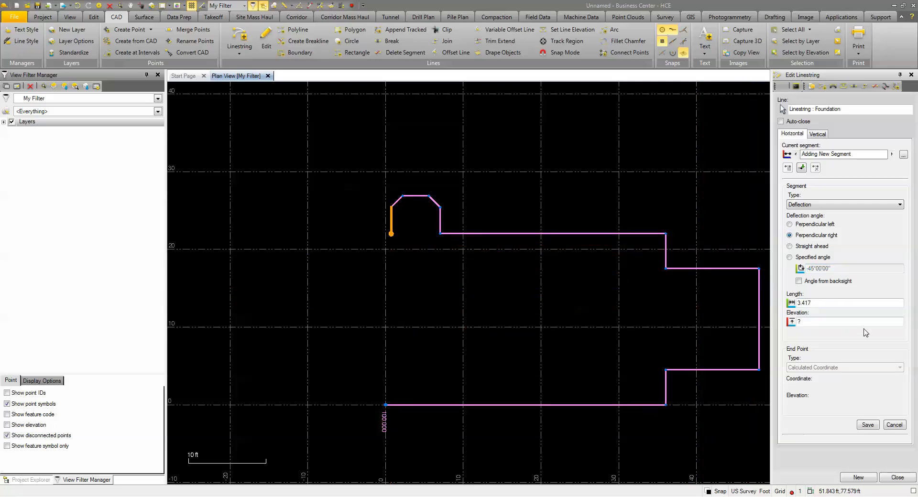
pyautogui.click(825, 304)
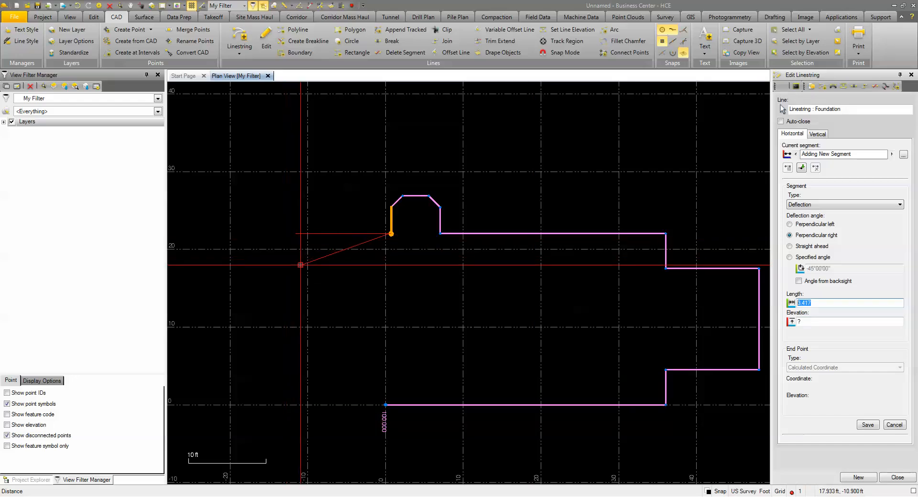
pyautogui.write('9.5')
pyautogui.press('Return')
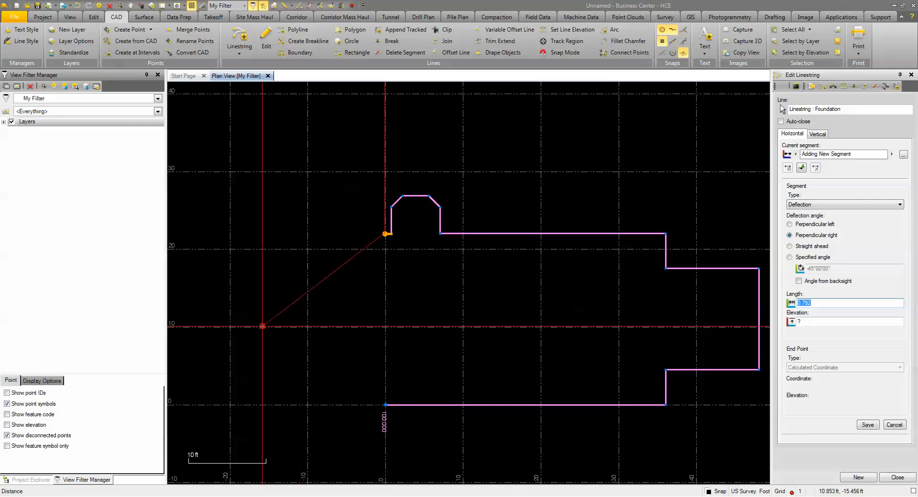
# Add a perpendicular left deflection segment 22'.5" long back to the outline's start point.
pyautogui.click(796, 225)
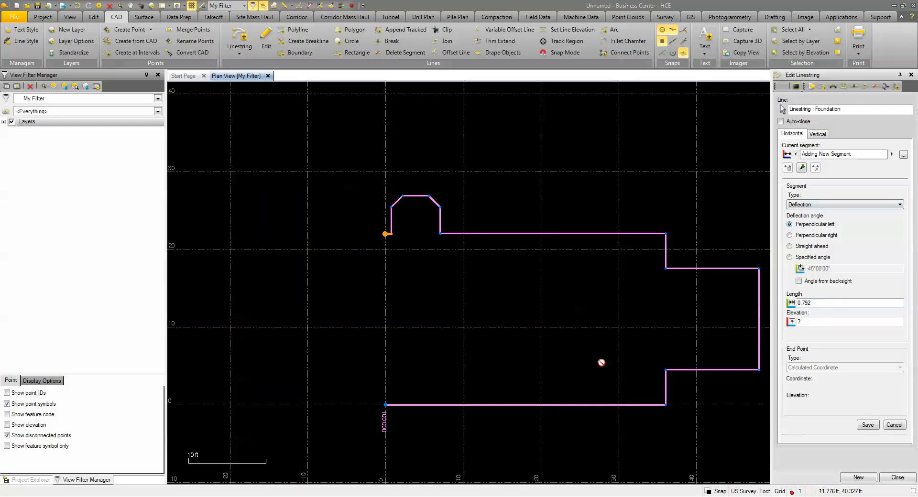
pyautogui.doubleClick(821, 304)
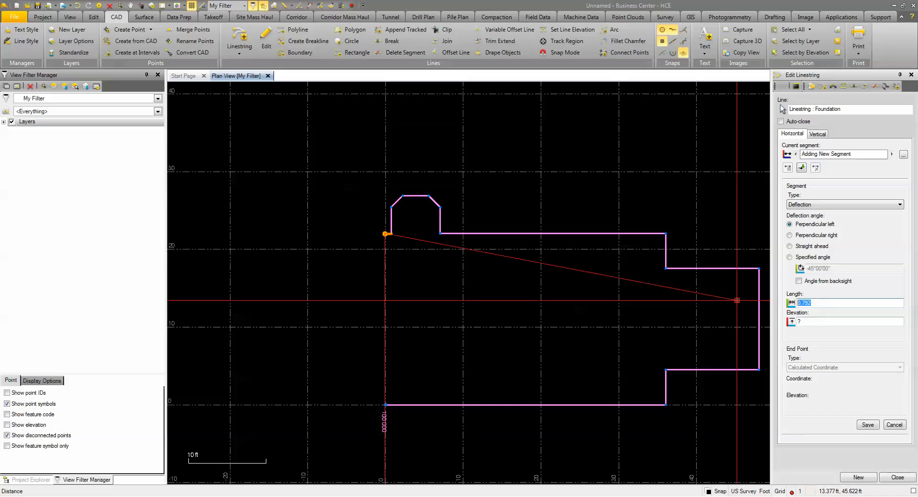
pyautogui.write('22')
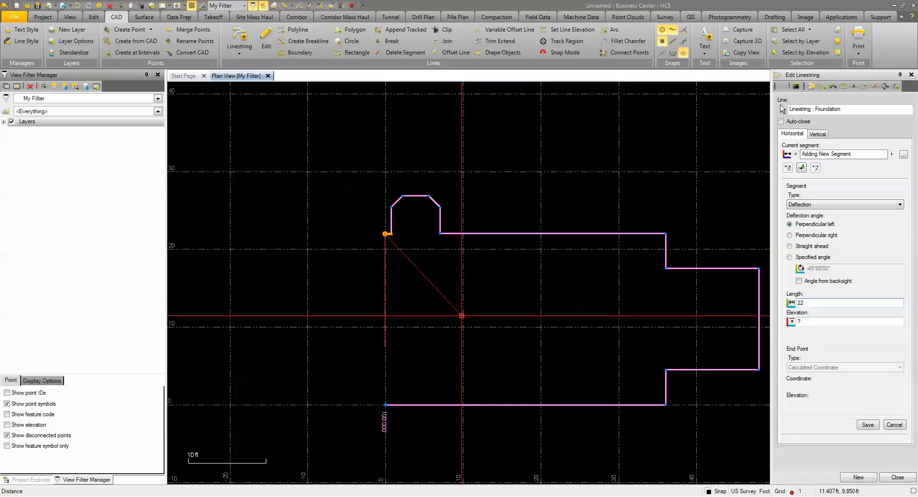
pyautogui.press('BackSpace')
pyautogui.write("2'5")
pyautogui.press('Return')
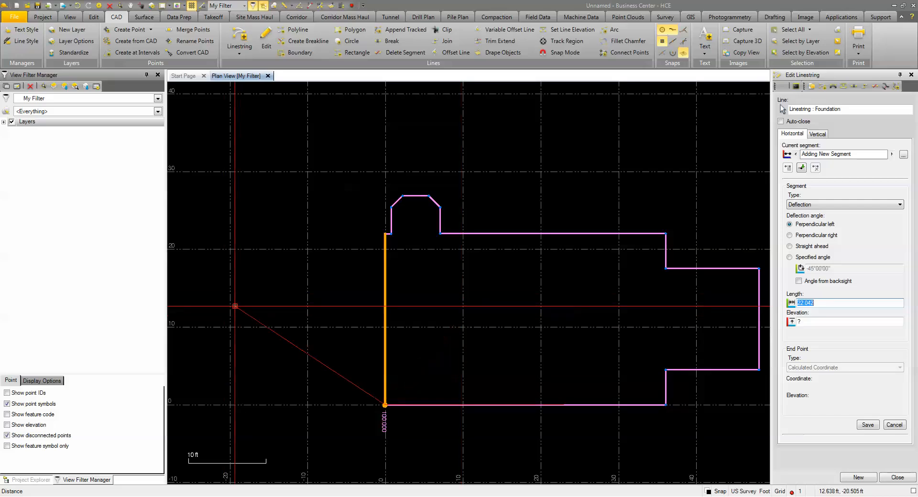
# Compare the drawn outline with FoundationPlan.png in Windows Photo Viewer, and return to Business Center.
pyautogui.moveTo(410, 295); pyautogui.dragTo(318, 287, button='middle')
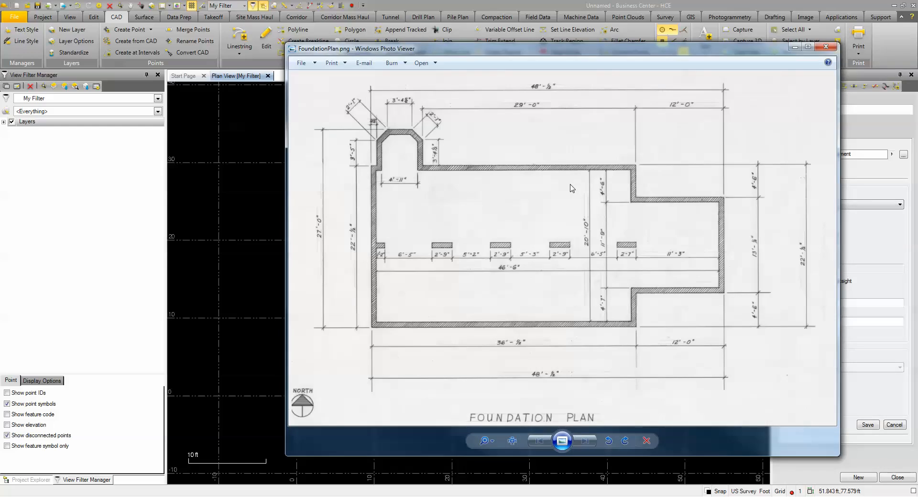
pyautogui.moveTo(548, 52); pyautogui.dragTo(513, 43)
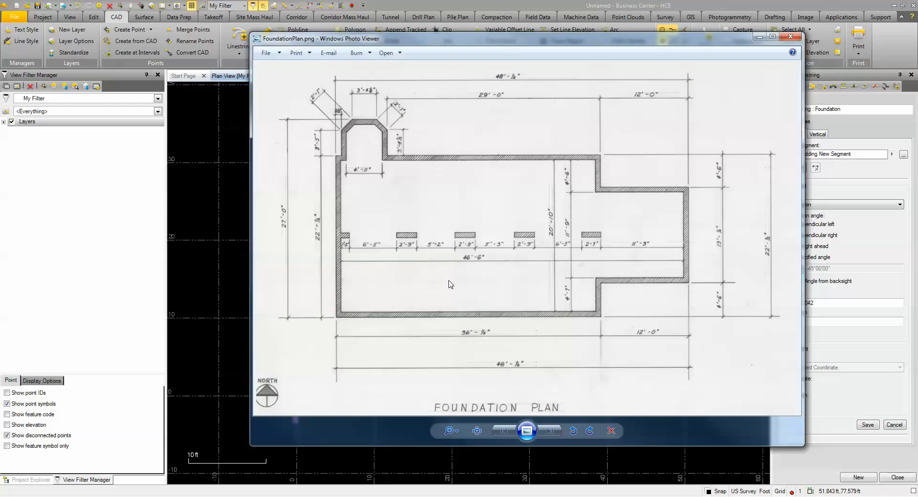
pyautogui.hotkey('alt', 'Tab')
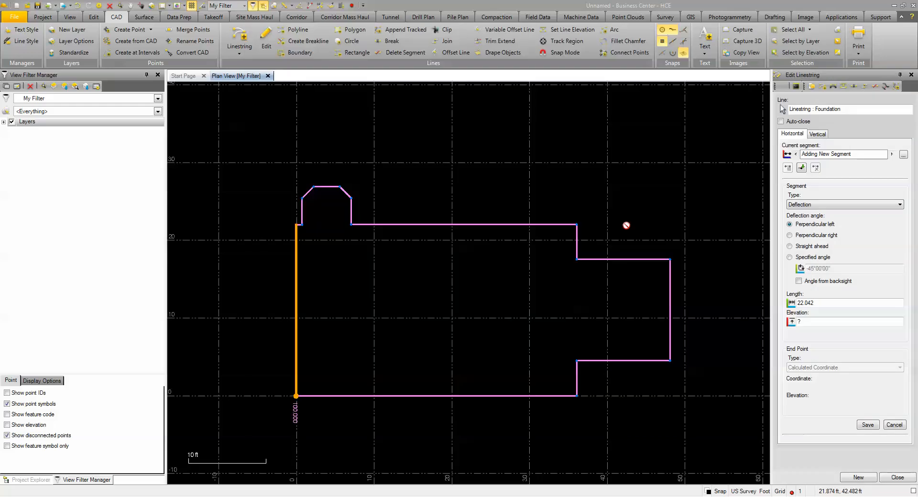